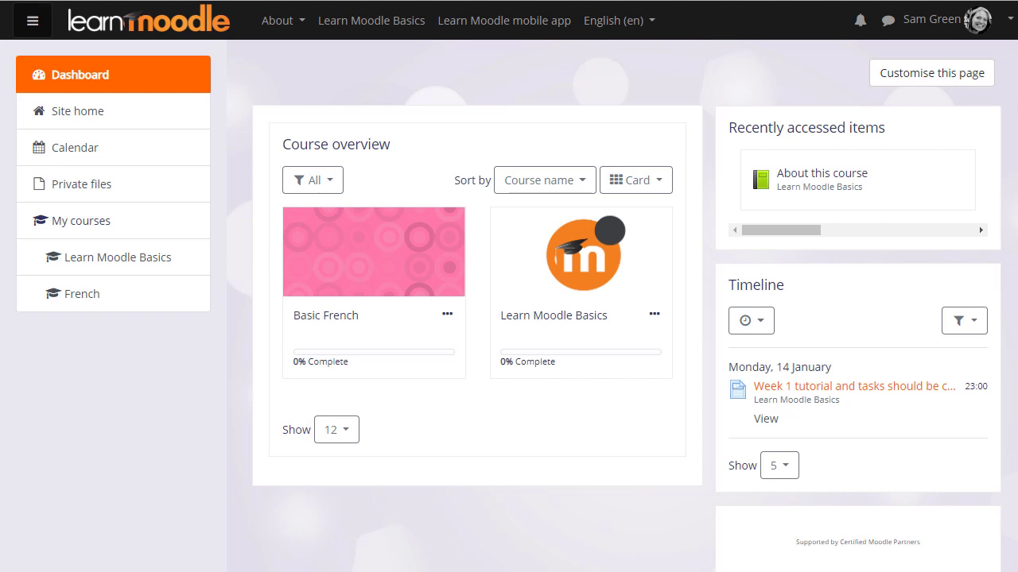
# - Glance at the user account menu, then close it
pyautogui.click(1005, 24)
pyautogui.press('Escape')
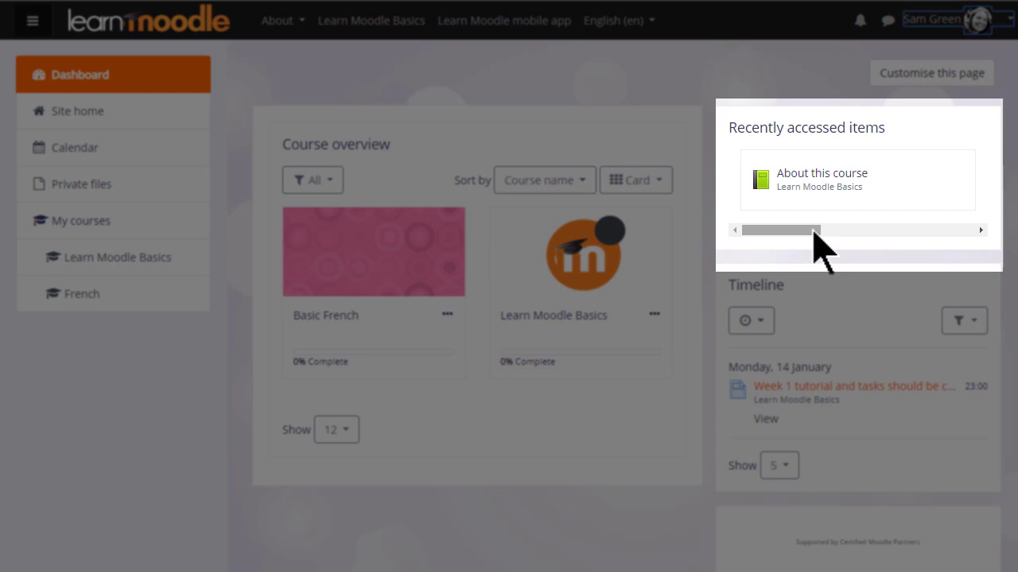
pyautogui.moveTo(813, 230); pyautogui.dragTo(891, 244)
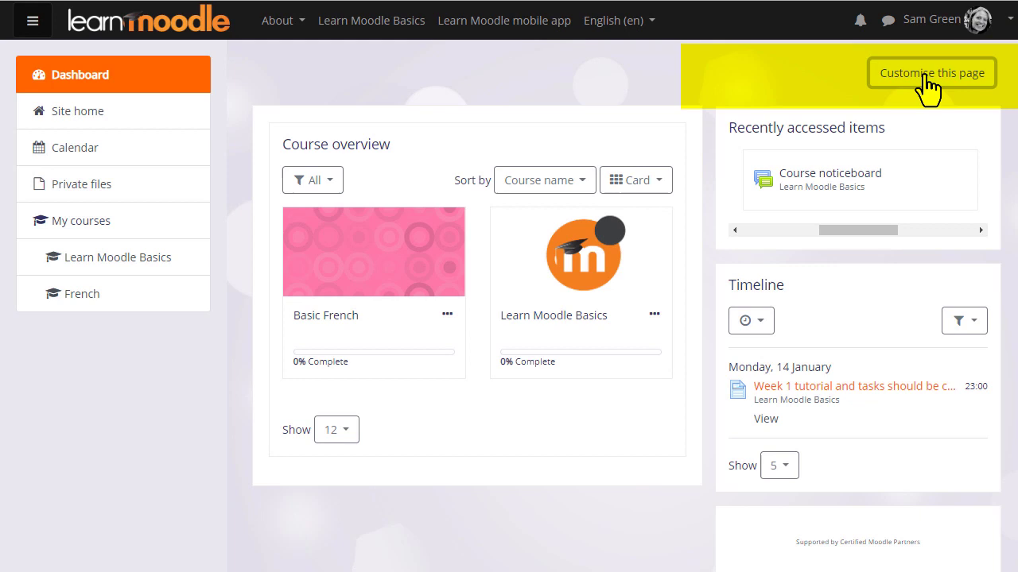
# - Enter dashboard customisation and move Recently accessed items above Course overview
pyautogui.click(928, 77)
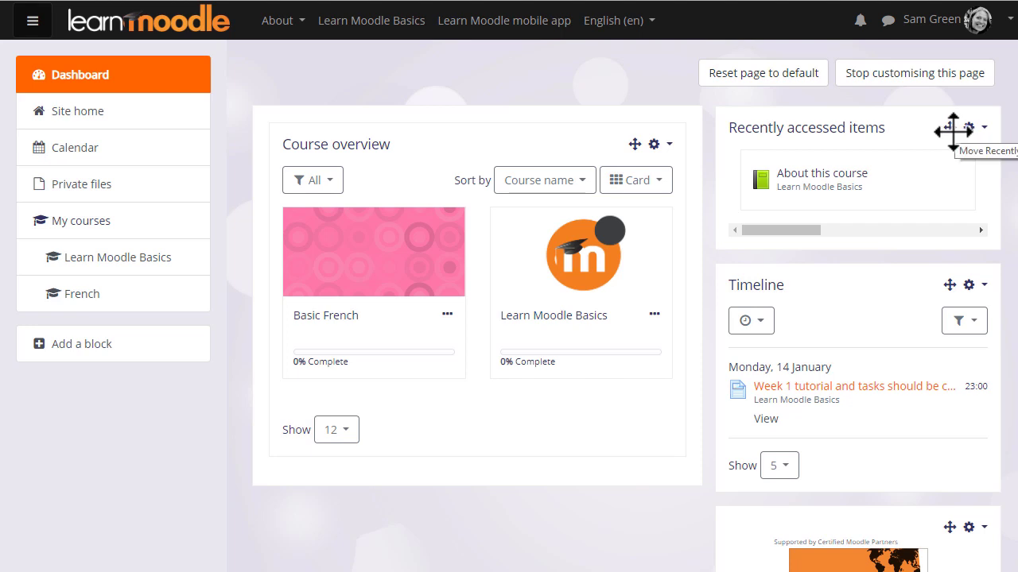
pyautogui.moveTo(949, 128); pyautogui.dragTo(503, 141)
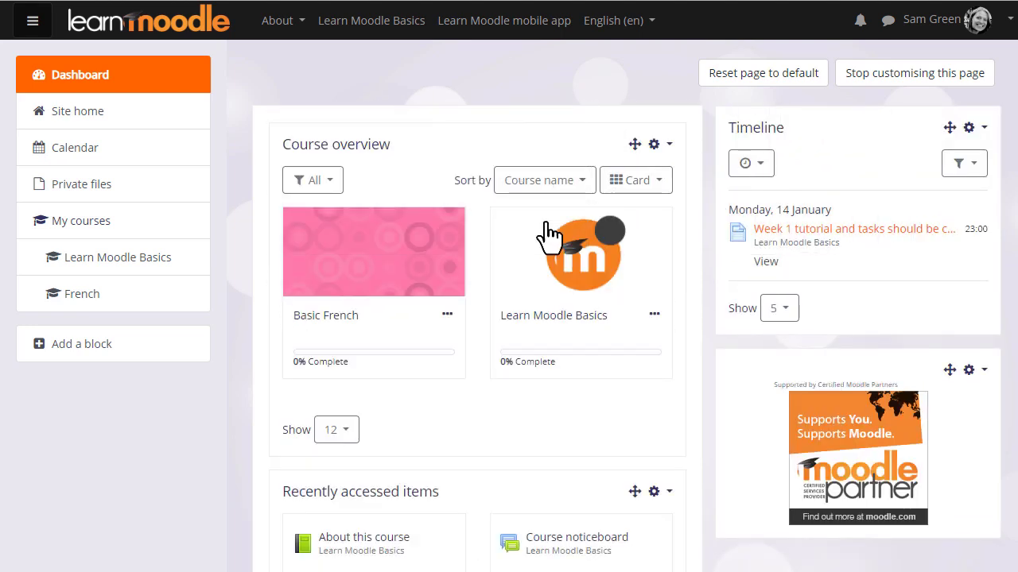
pyautogui.moveTo(635, 494); pyautogui.dragTo(635, 134)
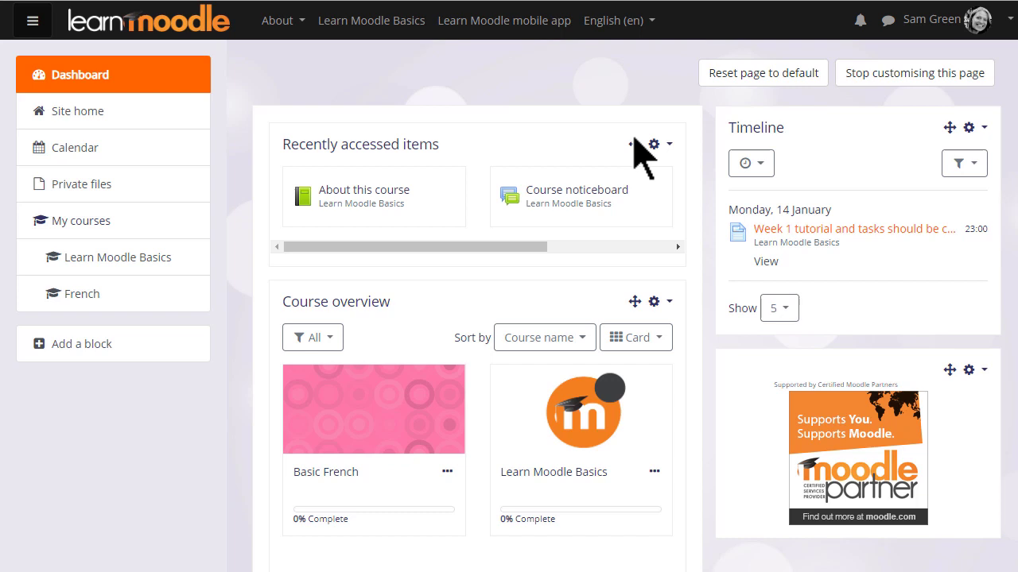
# - Open the Add a block dialog from the left column
pyautogui.click(188, 367)
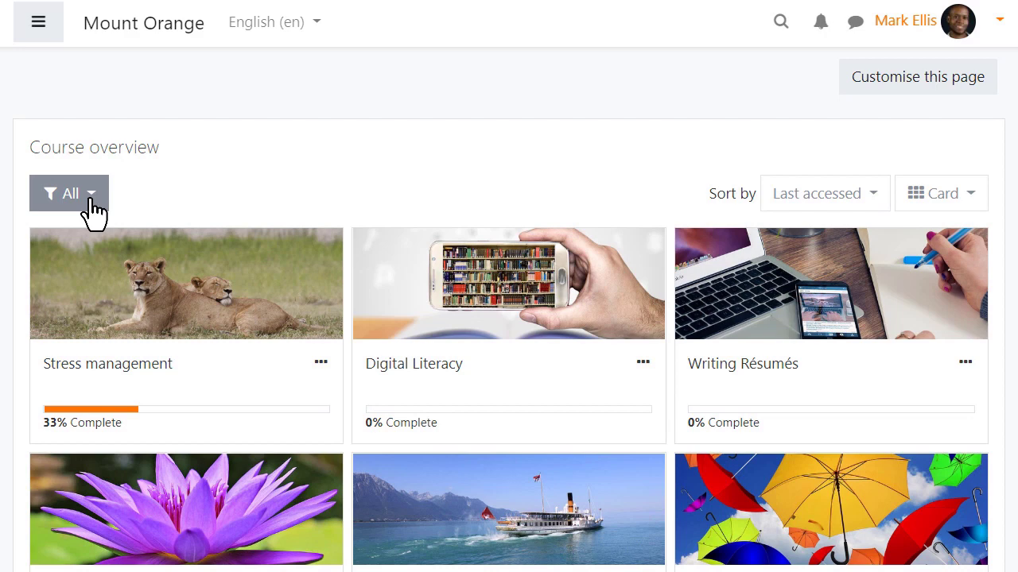
# - Filter to In progress courses and star Stress management and Oceans for All
pyautogui.click(93, 209)
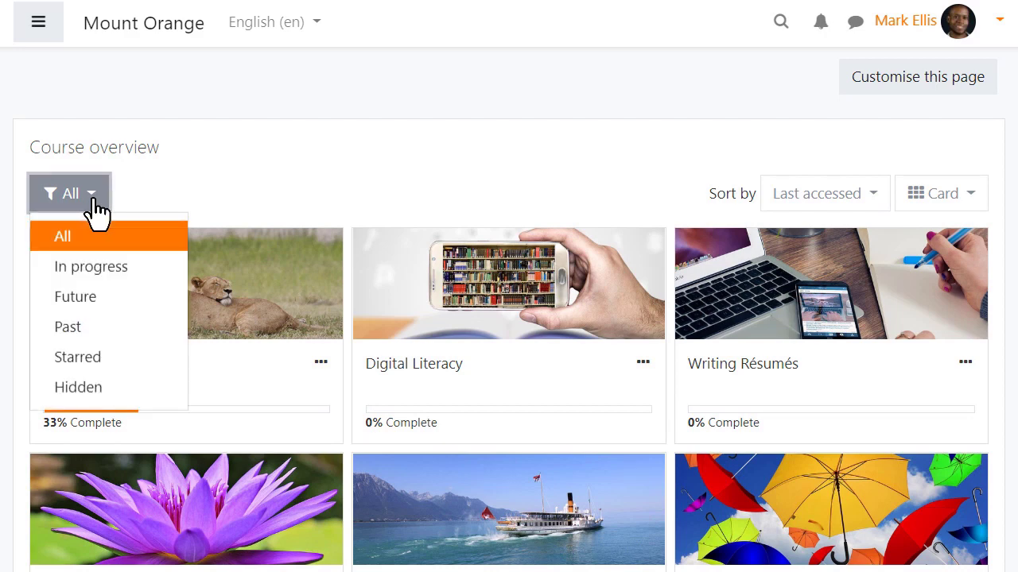
pyautogui.click(140, 269)
pyautogui.click(317, 363)
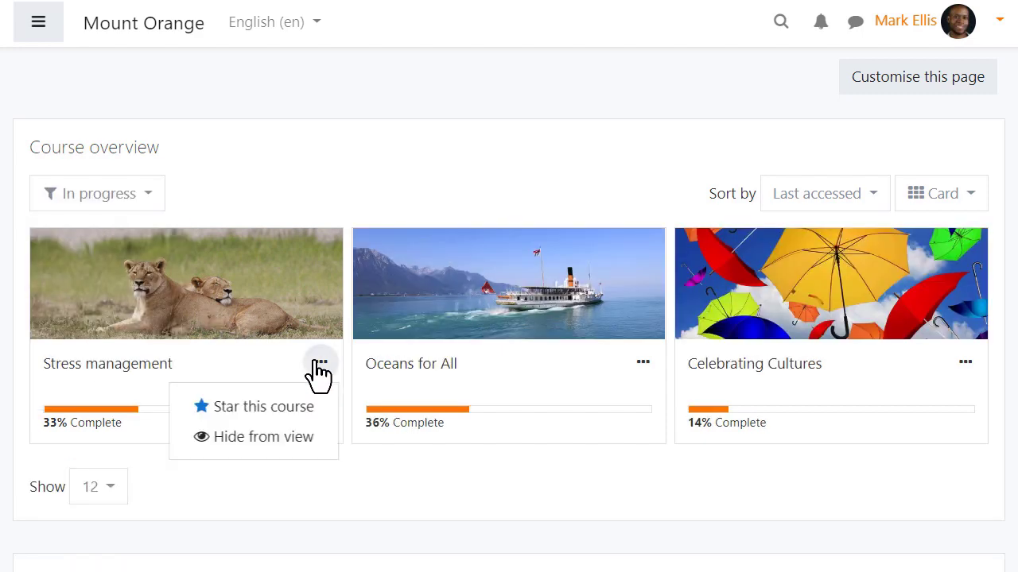
pyautogui.click(310, 407)
pyautogui.click(630, 366)
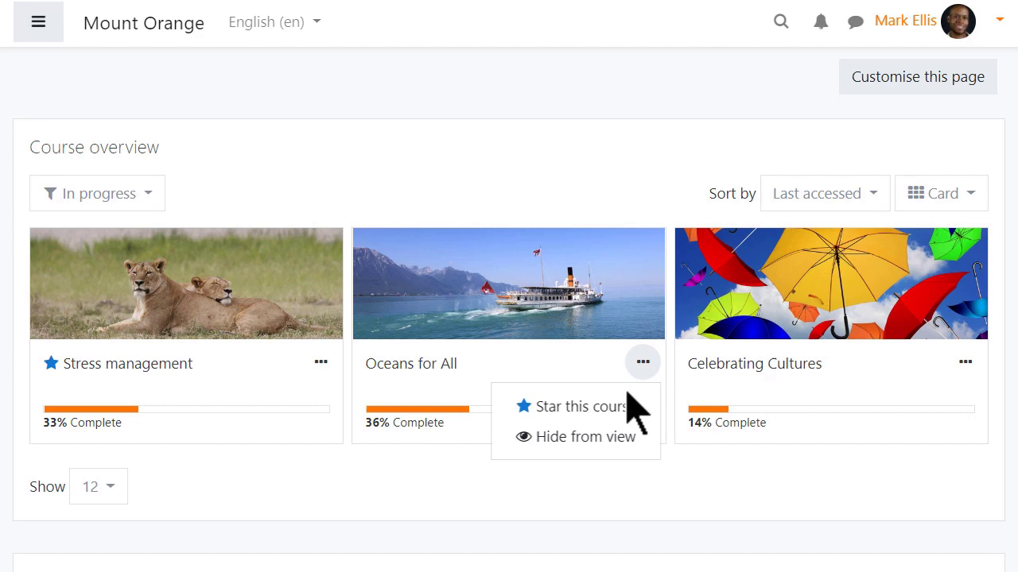
pyautogui.click(627, 402)
# - Check the Starred filter, hide Digital Literacy, then view the Hidden filter
pyautogui.click(151, 205)
pyautogui.click(77, 357)
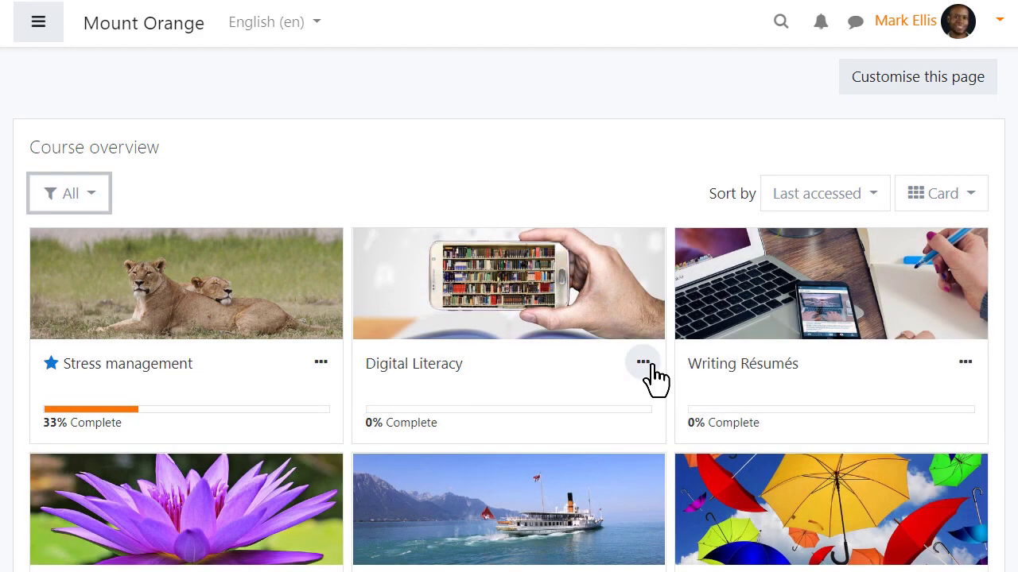
pyautogui.click(646, 364)
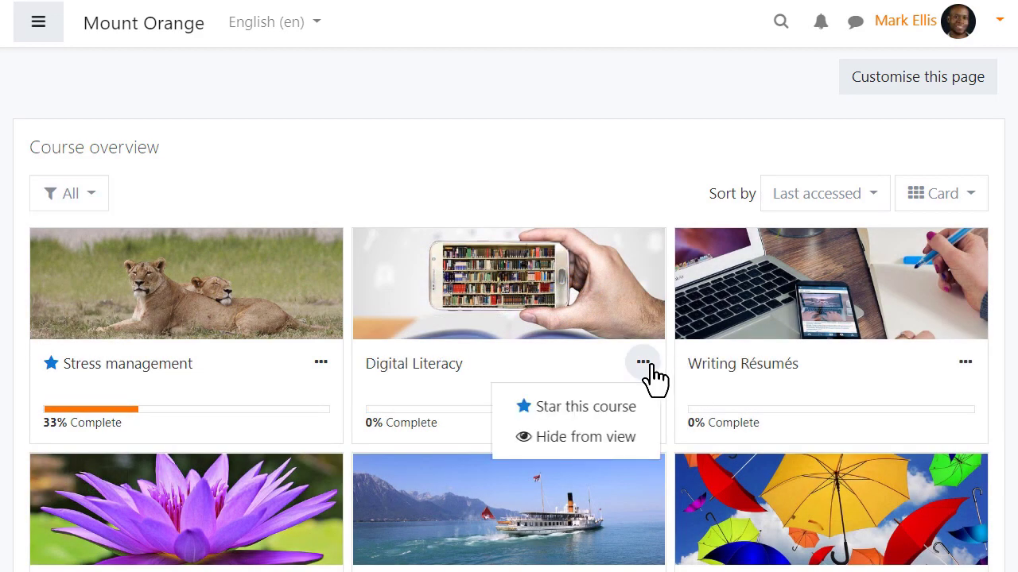
pyautogui.click(627, 439)
pyautogui.click(80, 199)
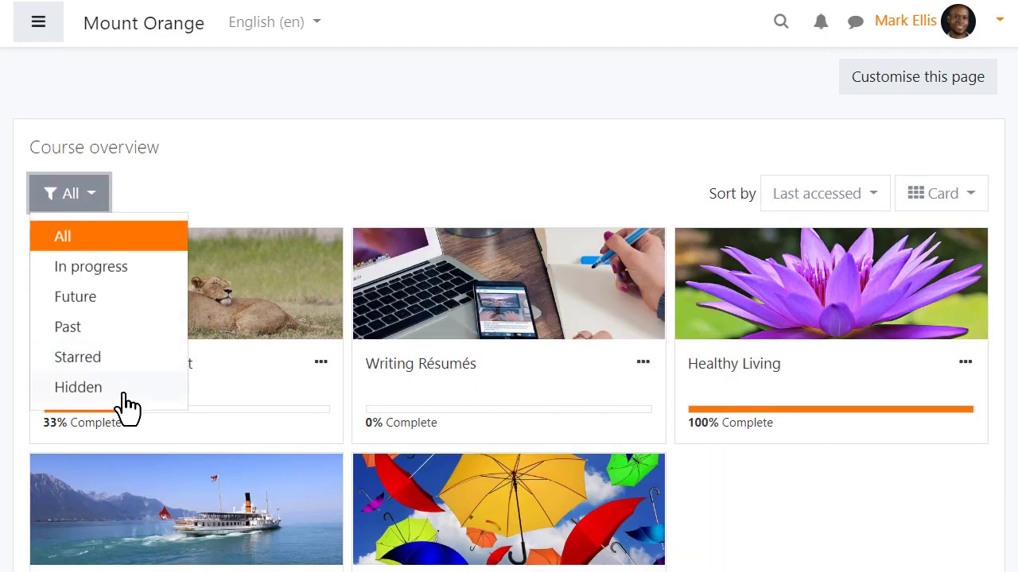
pyautogui.click(78, 387)
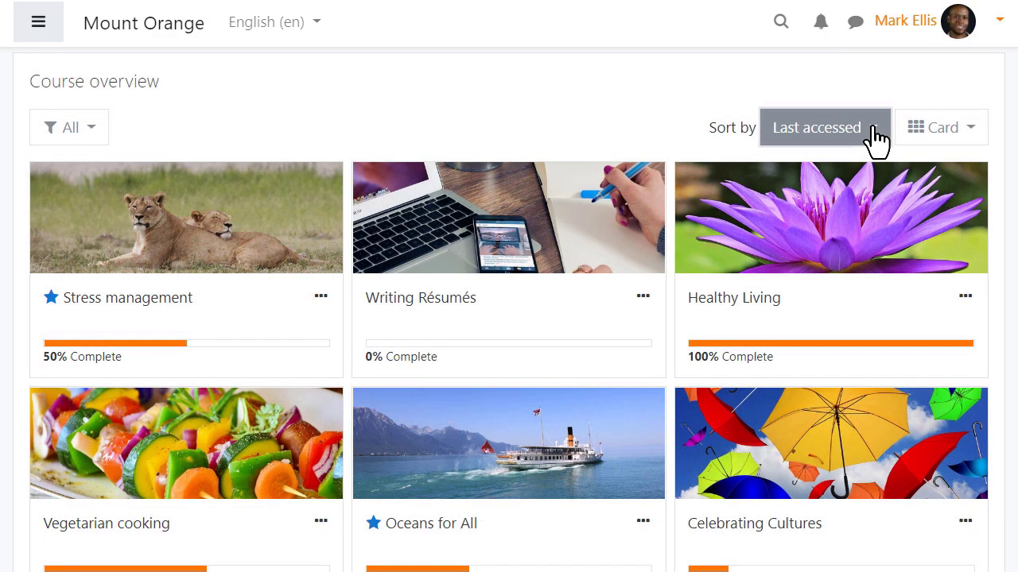
# - Leave the sort order unchanged and switch the course layout to List, then Summary
pyautogui.click(869, 142)
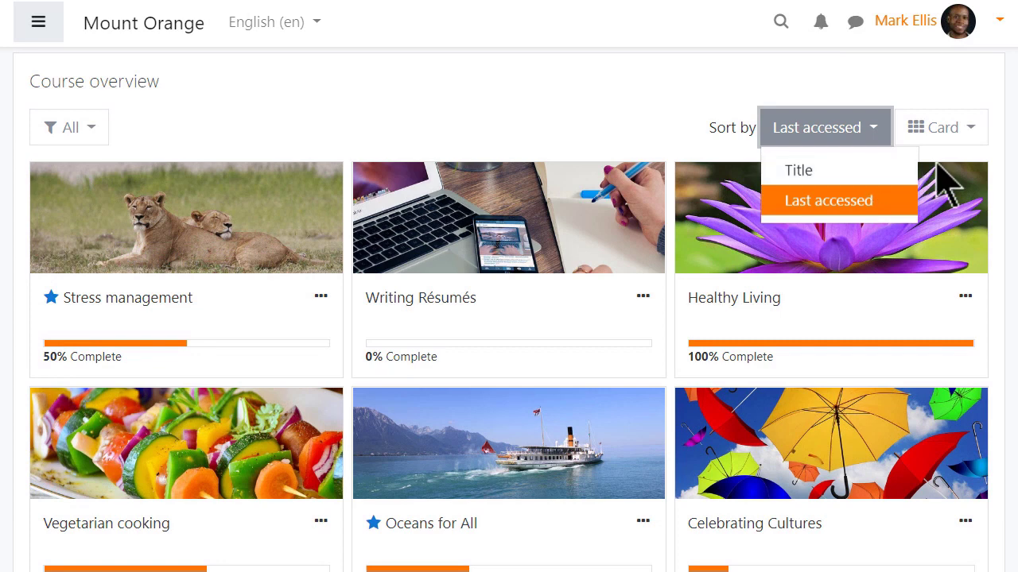
pyautogui.press('Escape')
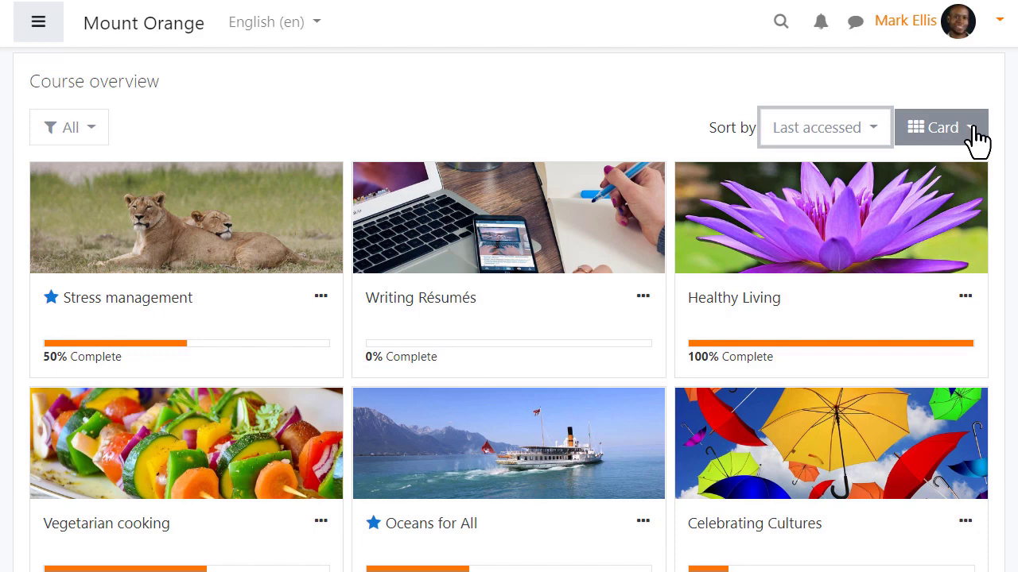
pyautogui.click(976, 135)
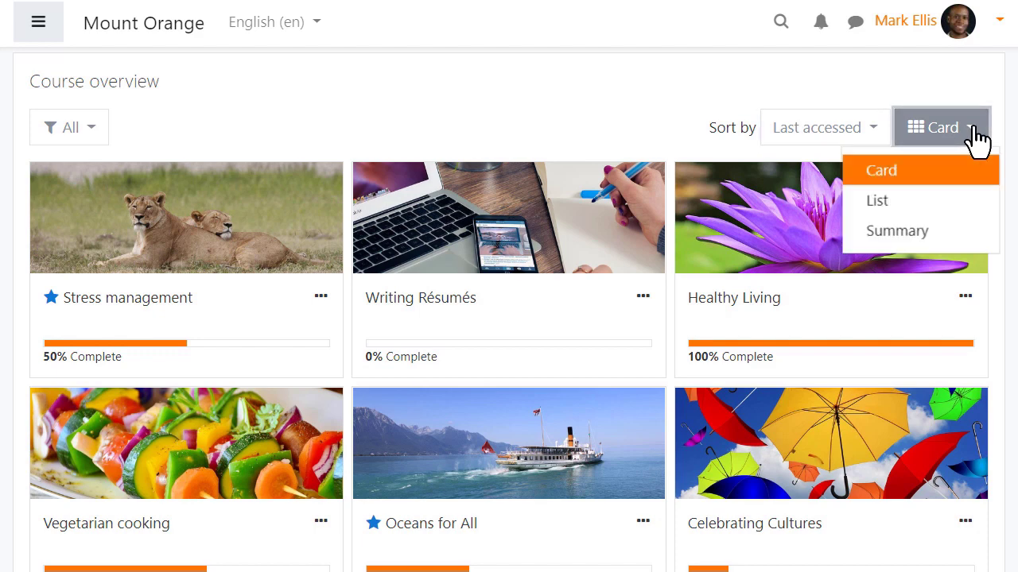
pyautogui.click(976, 199)
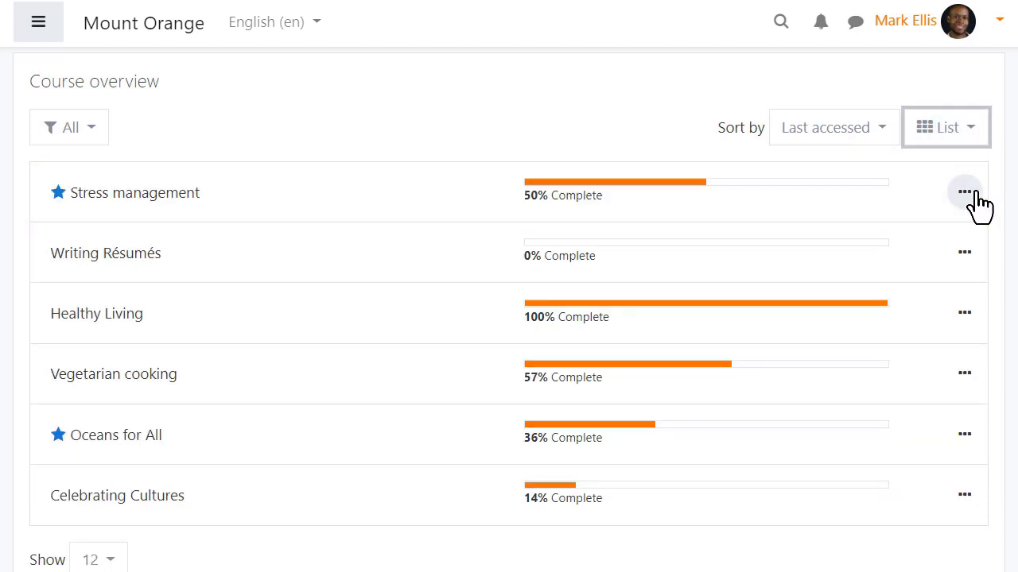
pyautogui.click(976, 135)
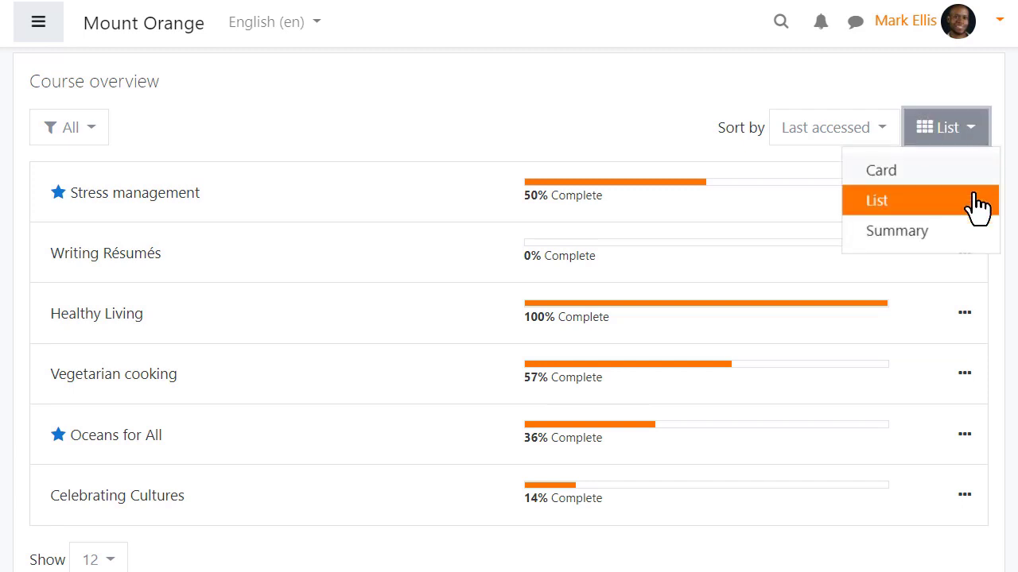
pyautogui.click(968, 234)
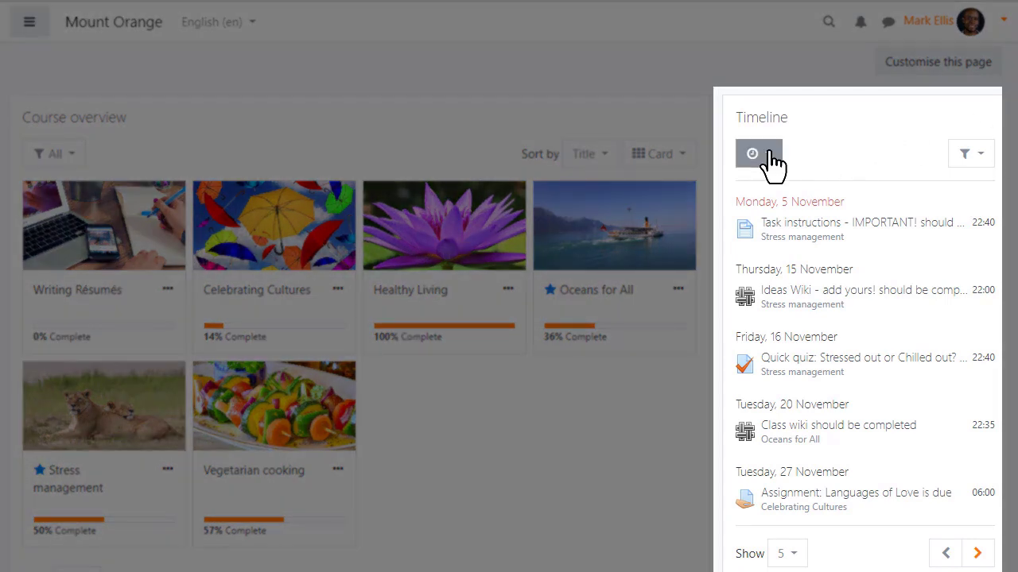
# - Set the Timeline range to Next 30 days and sort it by courses
pyautogui.click(768, 156)
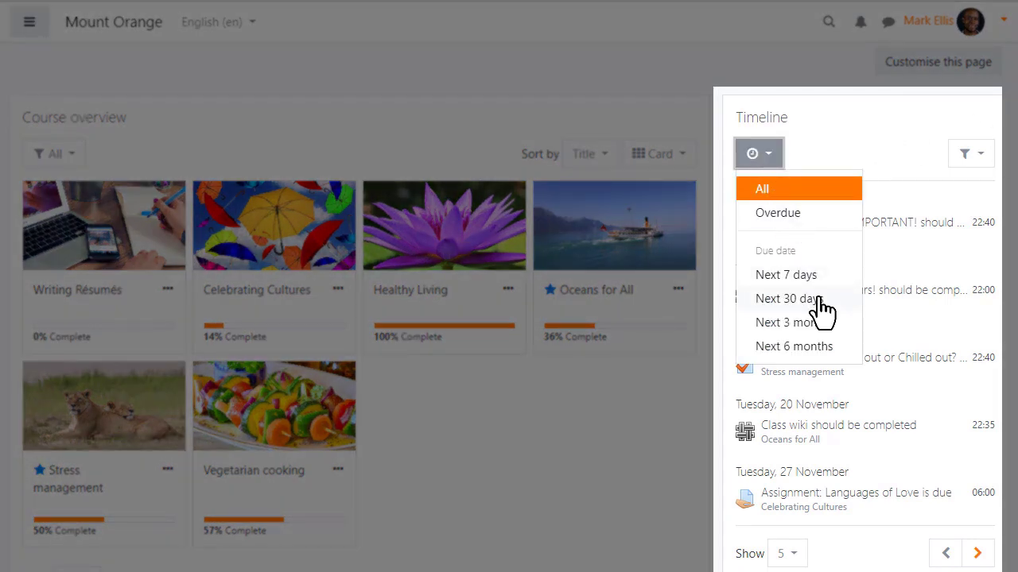
pyautogui.click(795, 299)
pyautogui.click(979, 159)
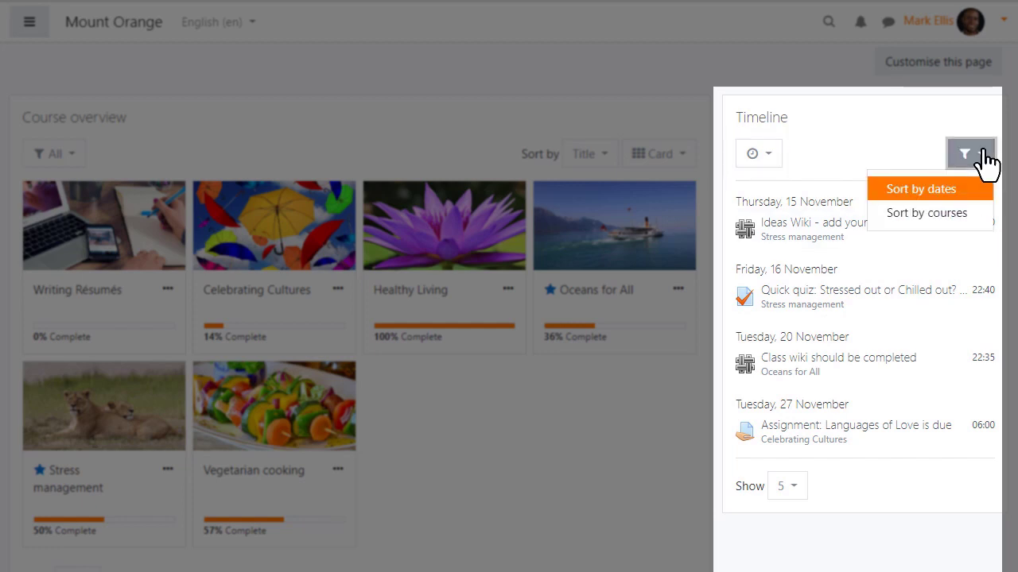
pyautogui.click(973, 213)
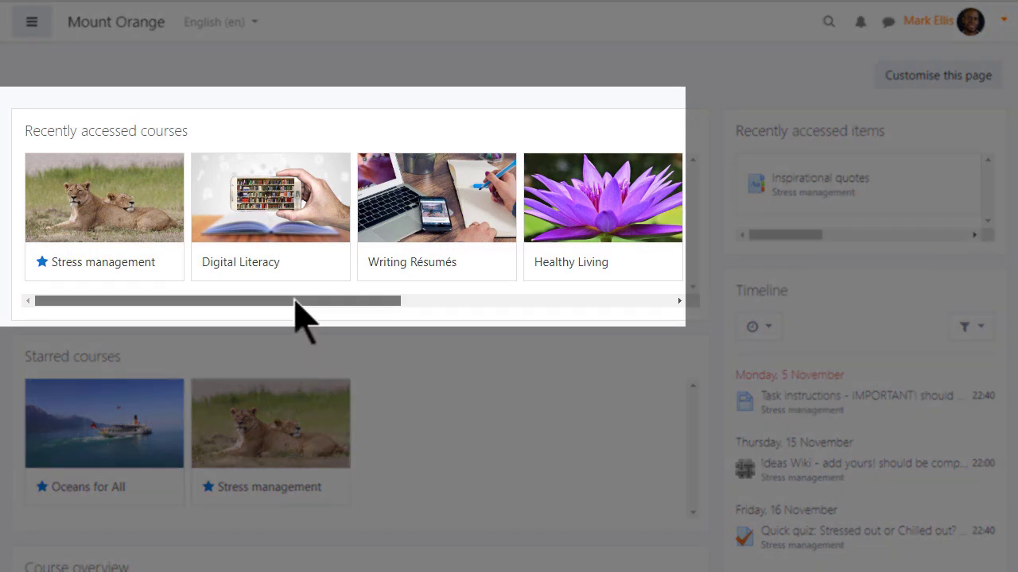
pyautogui.moveTo(295, 300)
pyautogui.mouseDown()
pyautogui.moveTo(392, 312)
pyautogui.moveTo(288, 300)
pyautogui.mouseUp()
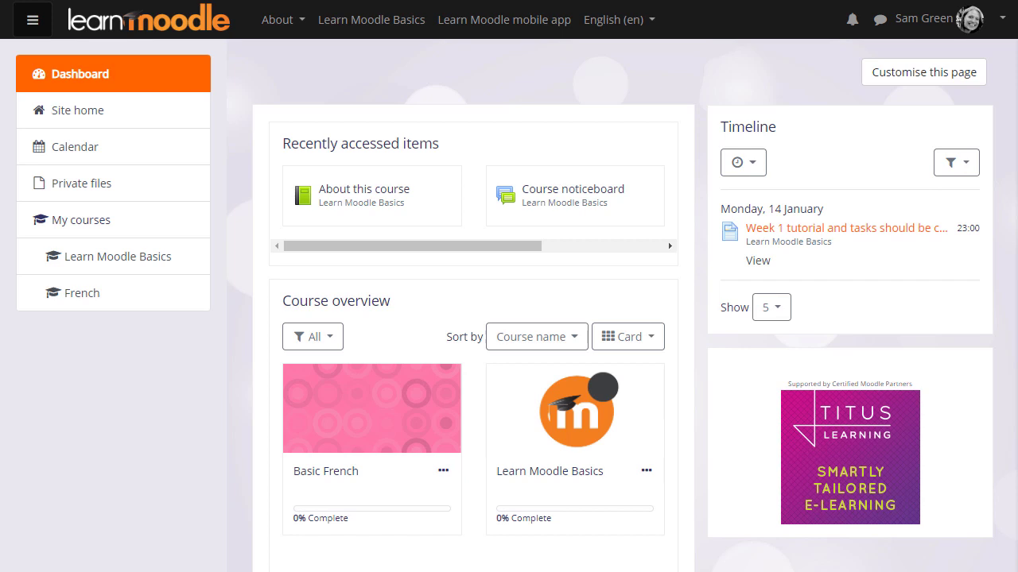
# - Drag the browser window's right edge leftward to narrow the dashboard
pyautogui.moveTo(1016, 340); pyautogui.dragTo(953, 334)
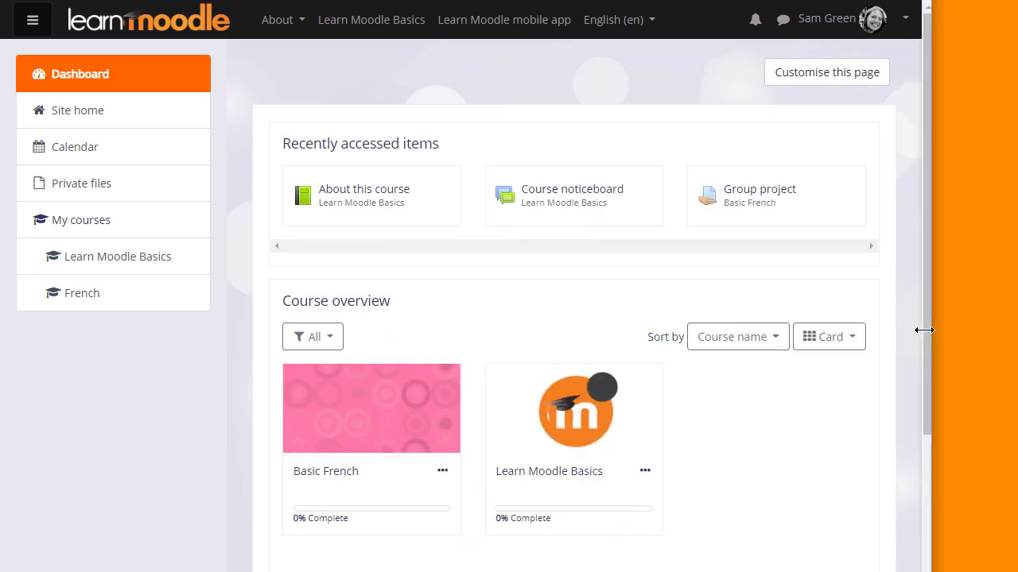